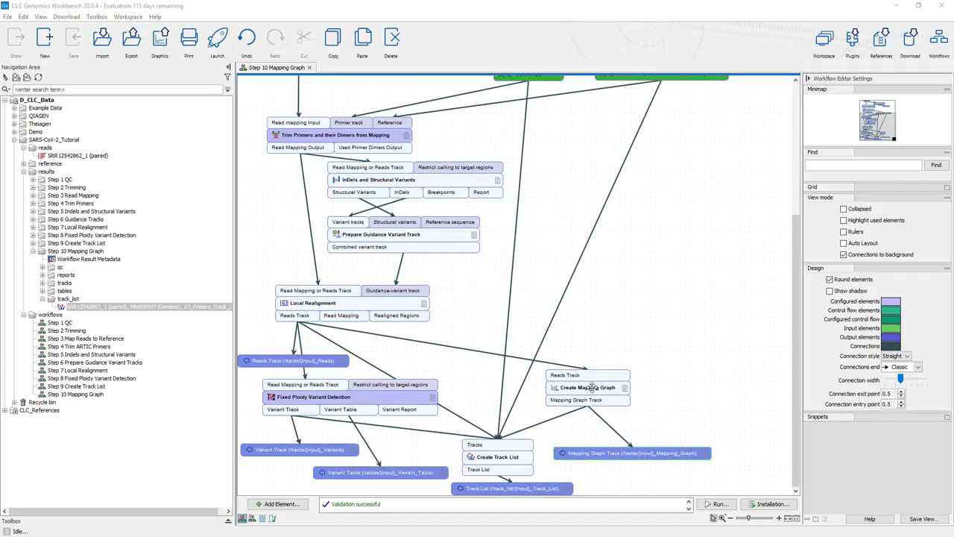
# Make room beside Create Mapping Graph and add an Extract Consensus Sequence element just above and beside it
pyautogui.moveTo(593, 384); pyautogui.dragTo(566, 396)
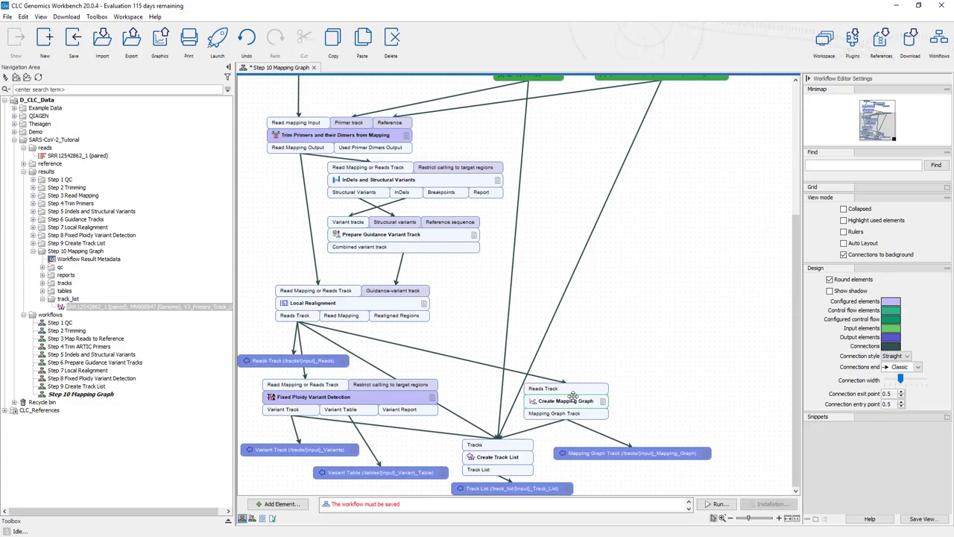
pyautogui.click(278, 504)
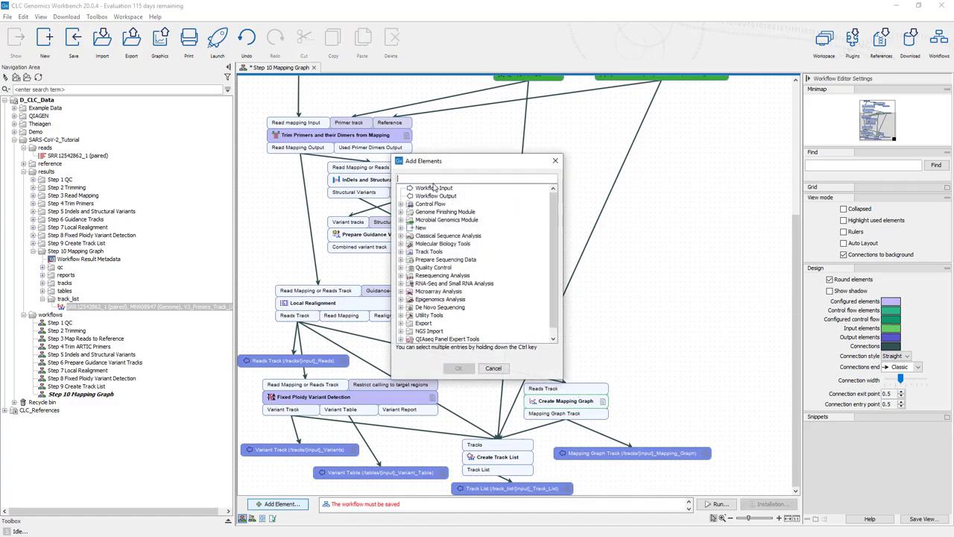
pyautogui.write('extract')
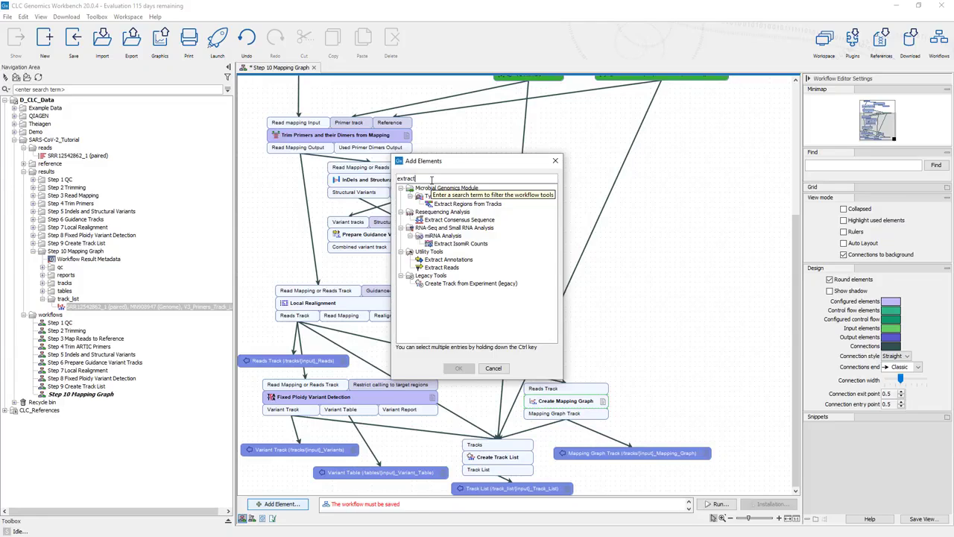
pyautogui.write('cons')
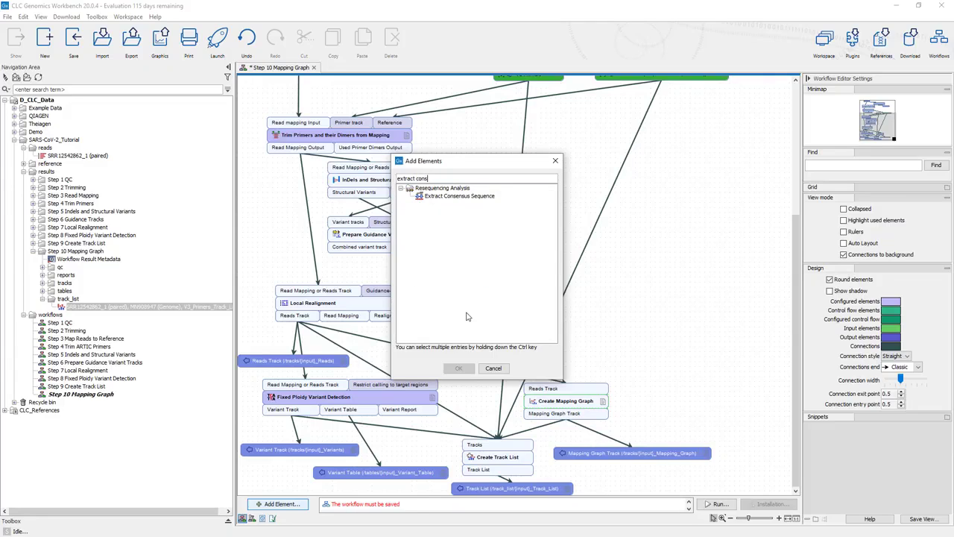
pyautogui.click(462, 197)
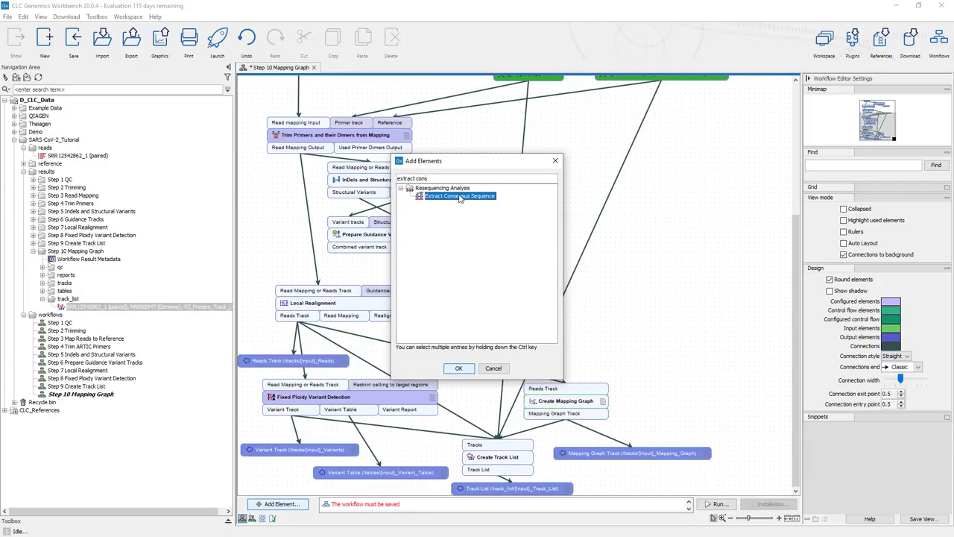
pyautogui.click(459, 369)
pyautogui.moveTo(617, 410); pyautogui.dragTo(637, 376)
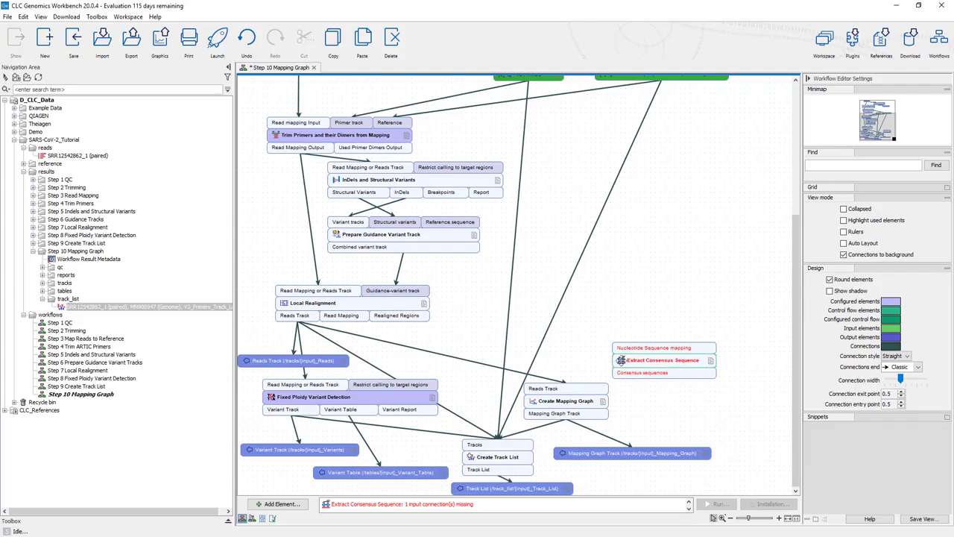
# Connect Local Realignment's Reads Track to Extract Consensus Sequence and add a workflow output for its consensus sequences, placed directly below the element
pyautogui.doubleClick(656, 347)
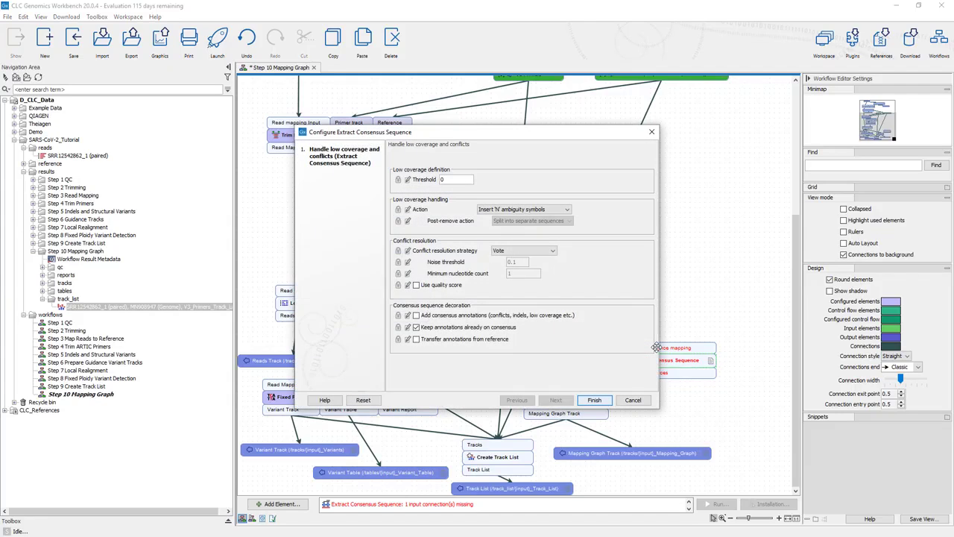
pyautogui.click(632, 400)
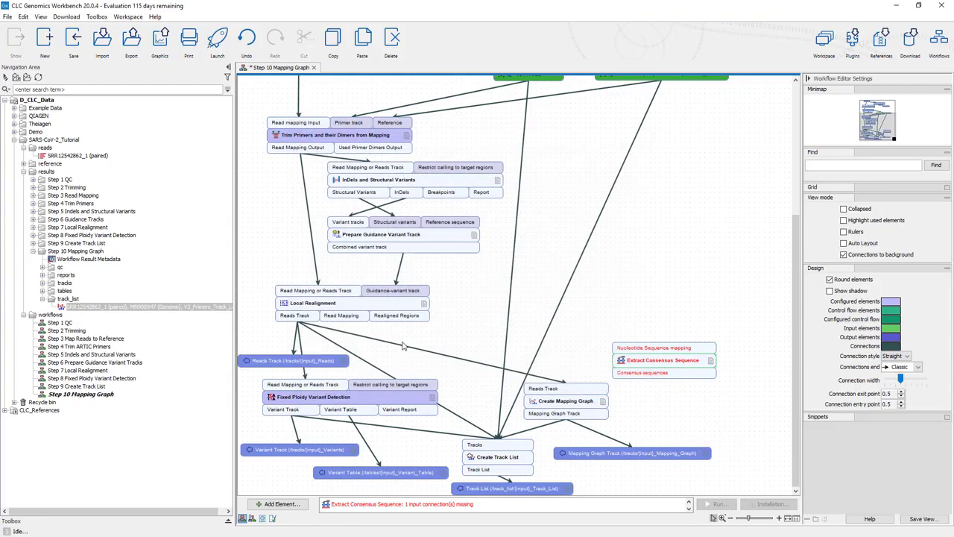
pyautogui.moveTo(299, 322); pyautogui.dragTo(623, 351)
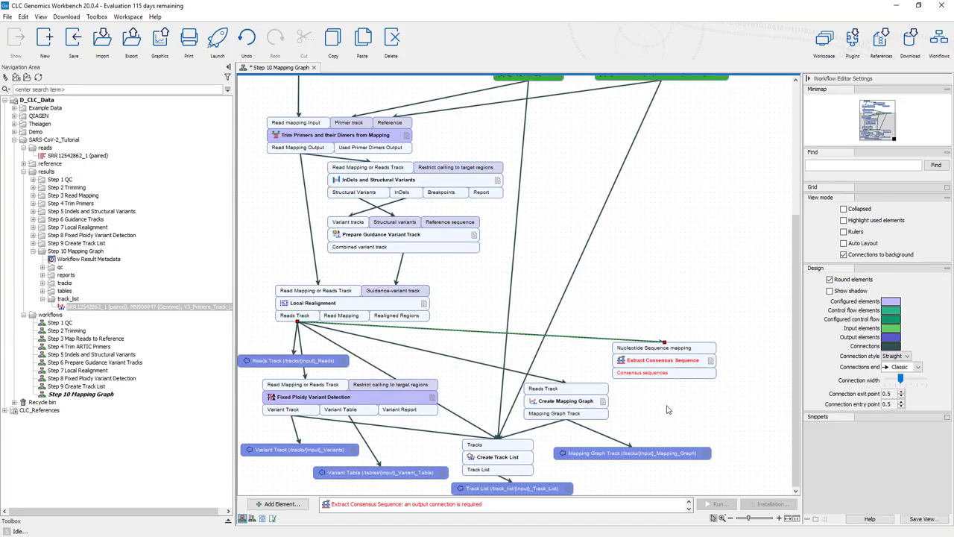
pyautogui.rightClick(665, 375)
pyautogui.click(673, 380)
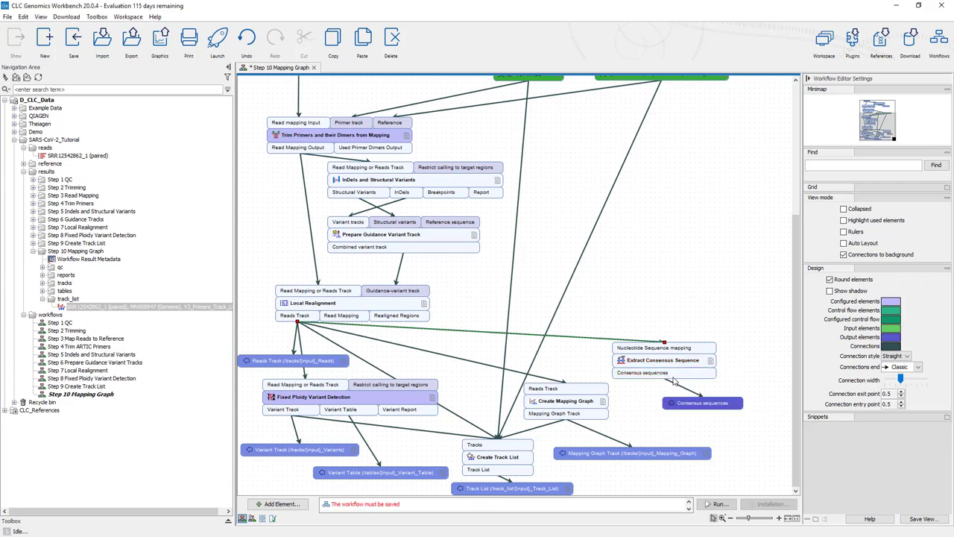
pyautogui.moveTo(680, 399); pyautogui.dragTo(651, 400)
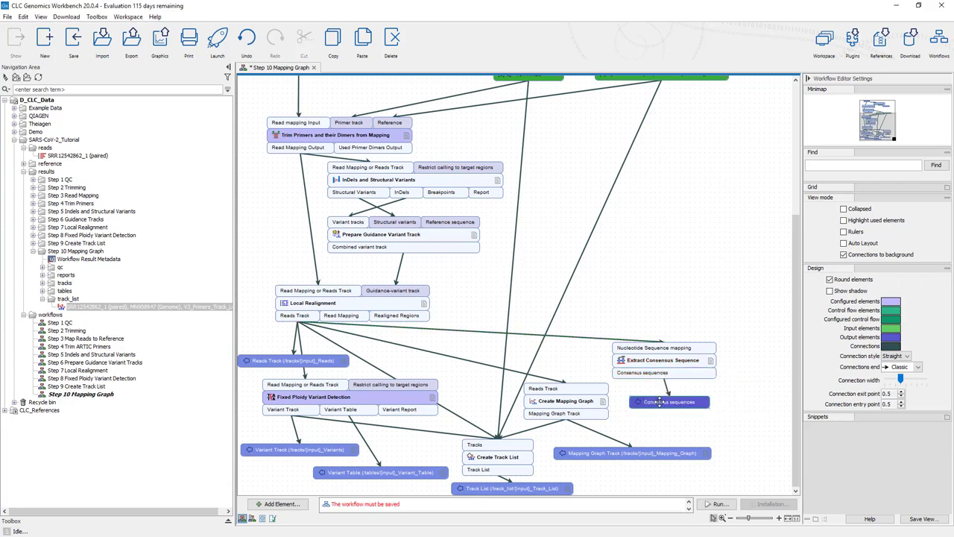
# Set the custom output name of the Consensus sequences output to /consensus/{input}_Consensus_Sequence
pyautogui.doubleClick(659, 401)
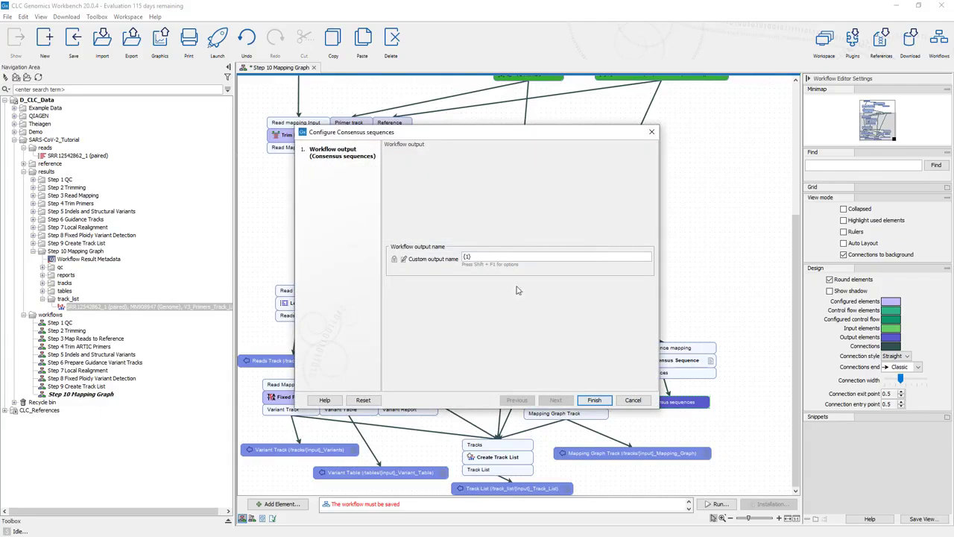
pyautogui.press('BackSpace')
pyautogui.press('BackSpace')
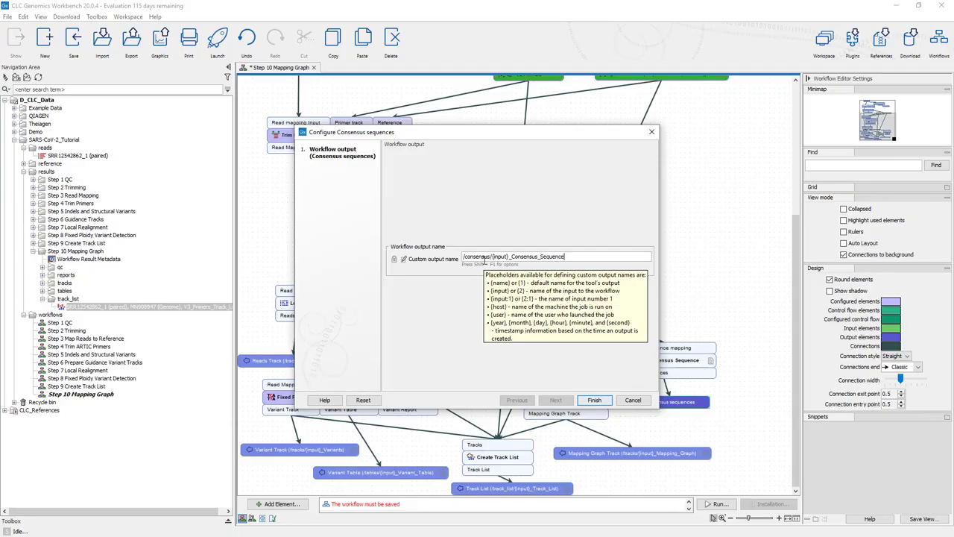
pyautogui.click(597, 402)
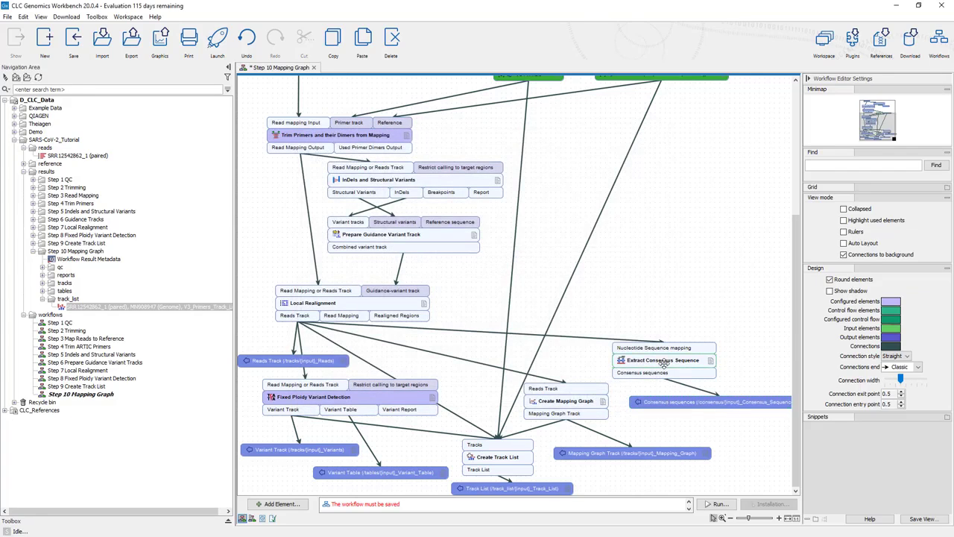
# Open the Extract Consensus Sequence configuration and read its help page on low coverage handling and conflict resolution
pyautogui.doubleClick(662, 361)
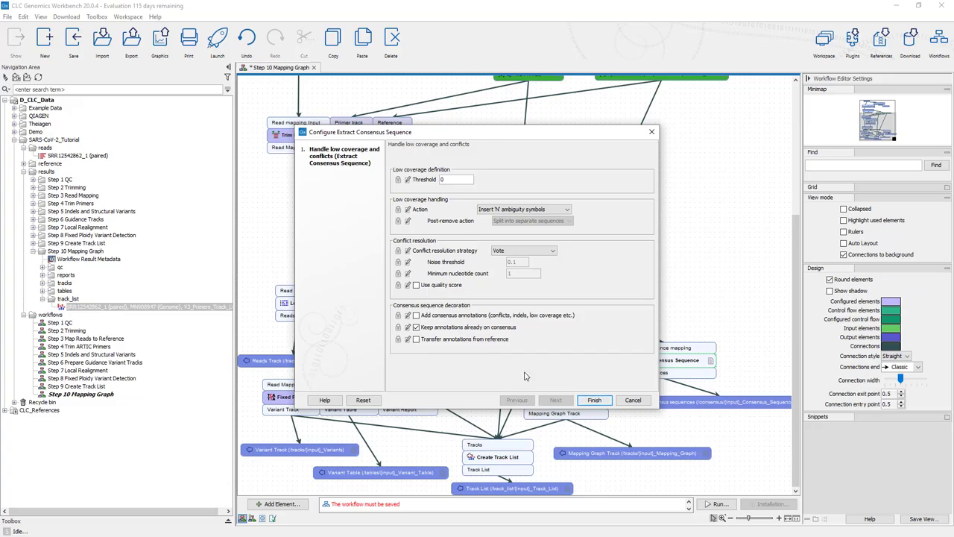
pyautogui.click(337, 403)
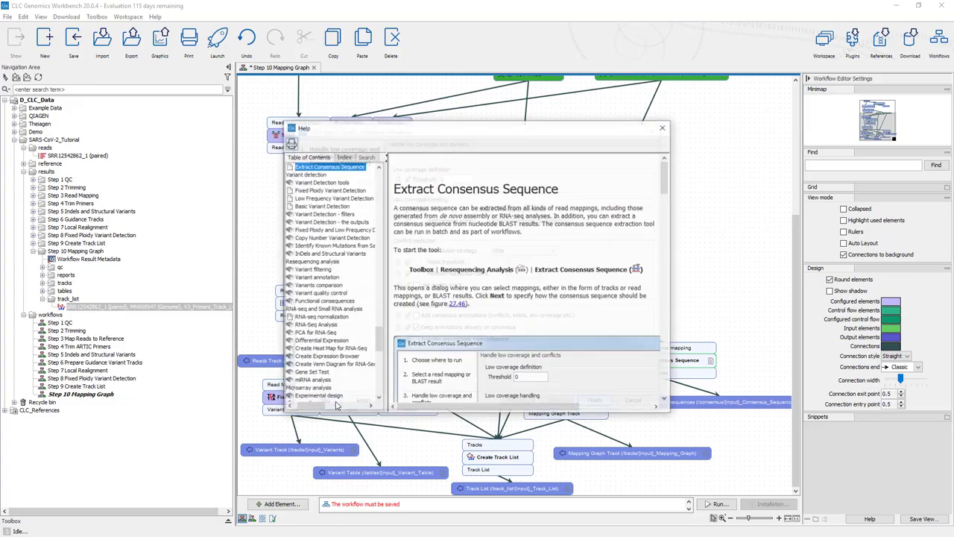
pyautogui.moveTo(450, 126); pyautogui.dragTo(344, 61)
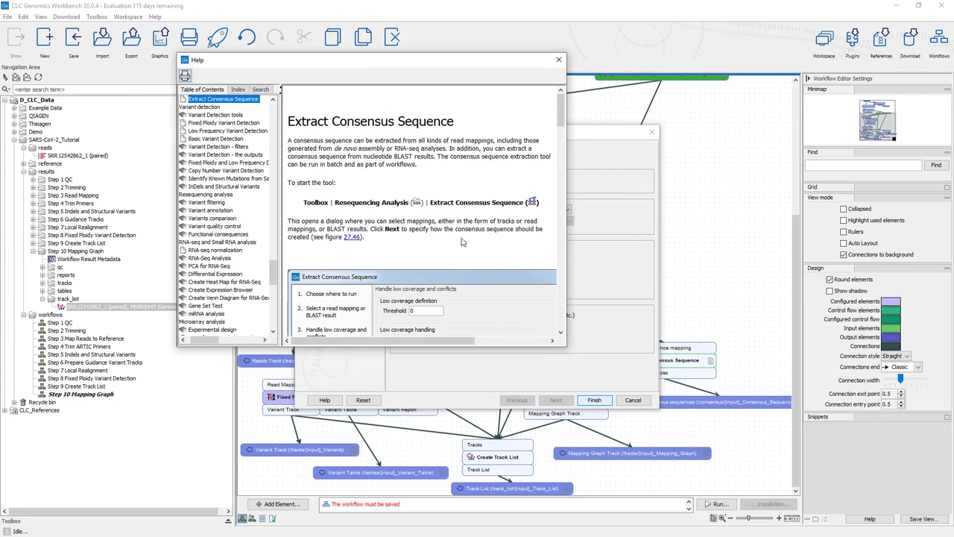
pyautogui.moveTo(567, 348); pyautogui.dragTo(711, 418)
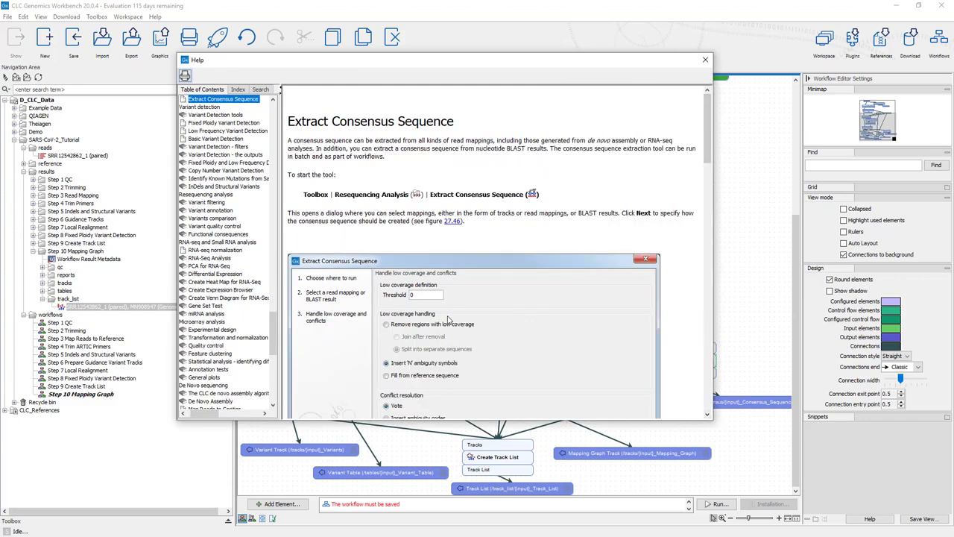
pyautogui.scroll(-3, 453, 333)
pyautogui.scroll(-3, 453, 333)
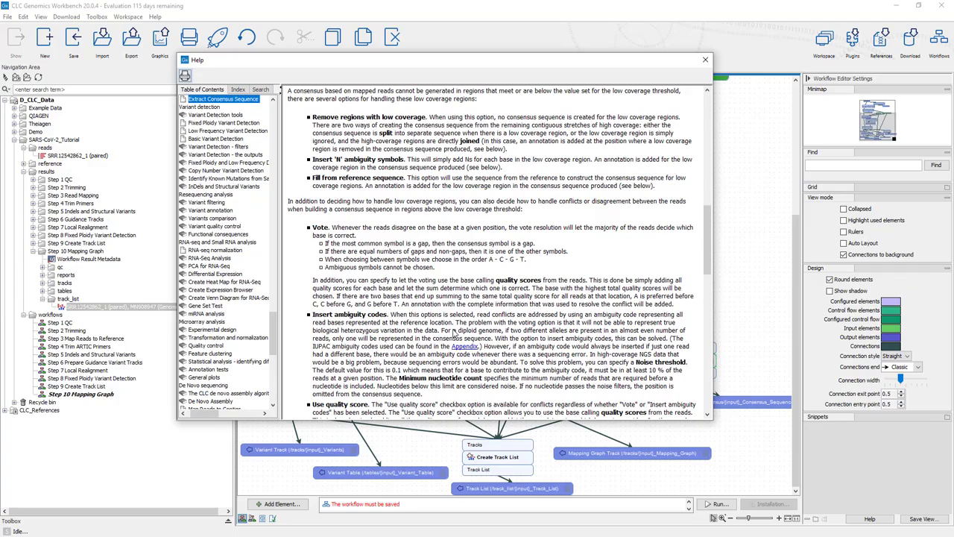
pyautogui.click(705, 60)
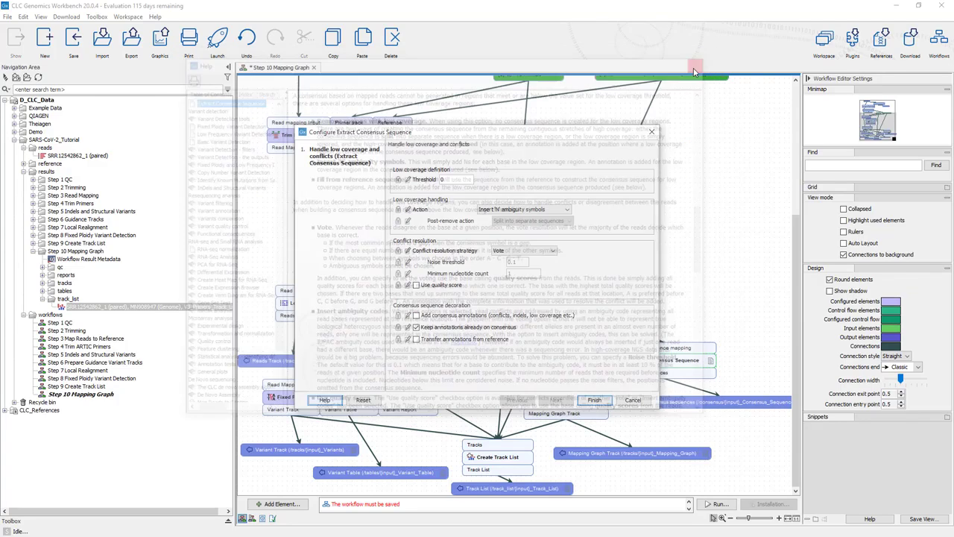
# Set the low coverage threshold of Extract Consensus Sequence to 5
pyautogui.doubleClick(446, 179)
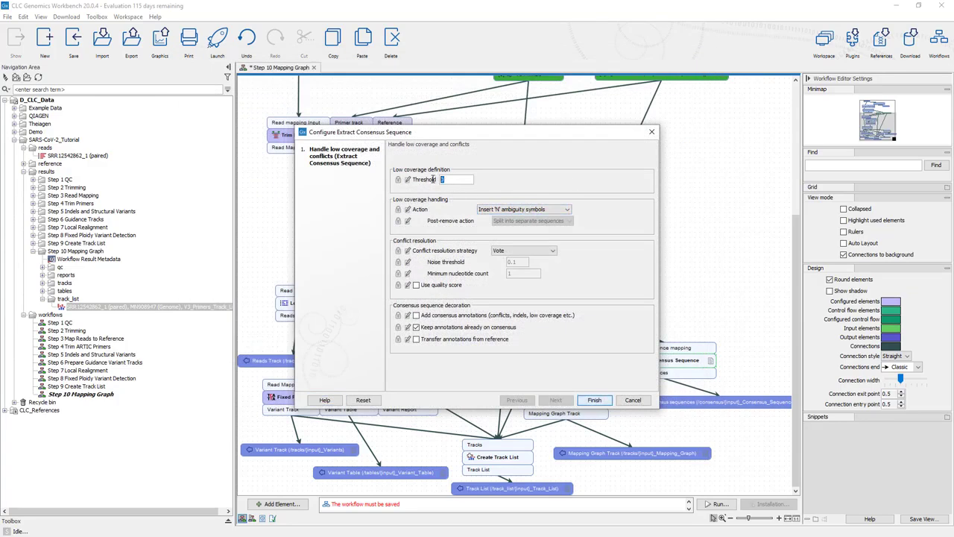
pyautogui.write('5')
pyautogui.click(594, 400)
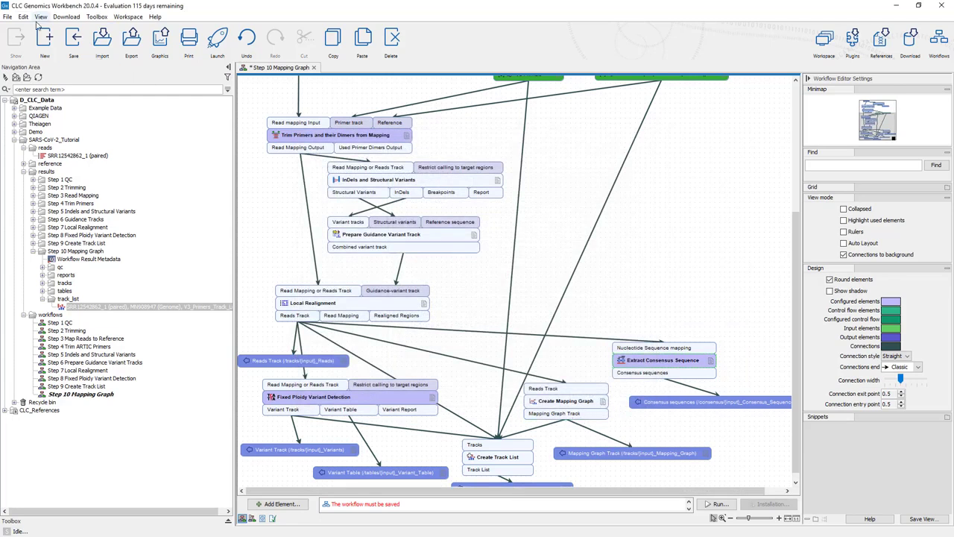
# Start saving a copy of the workflow, with the workflows folder as its location
pyautogui.click(7, 17)
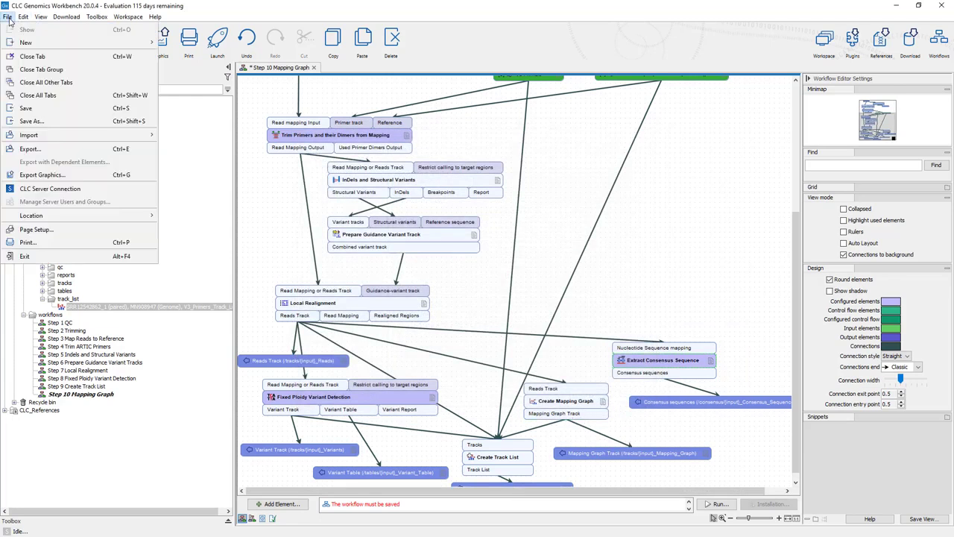
pyautogui.click(30, 121)
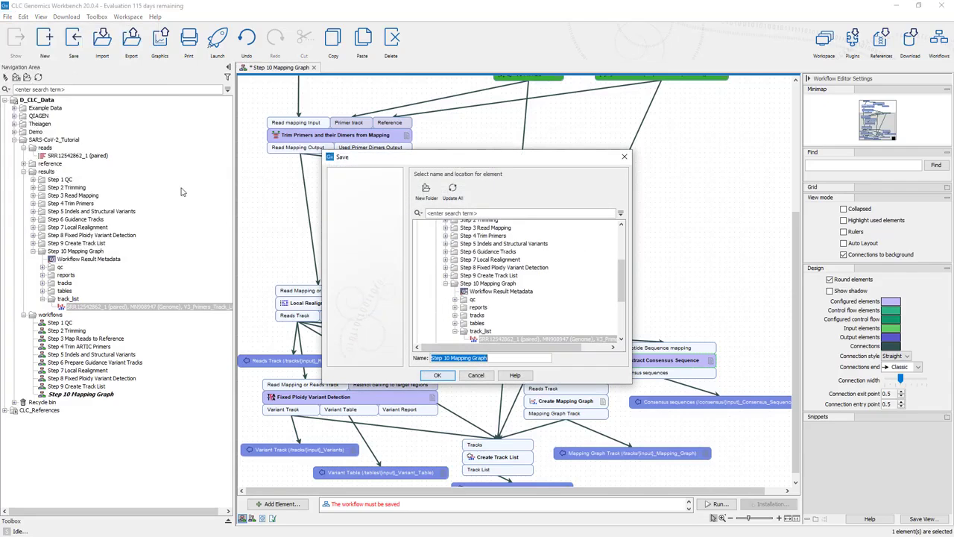
pyautogui.click(445, 284)
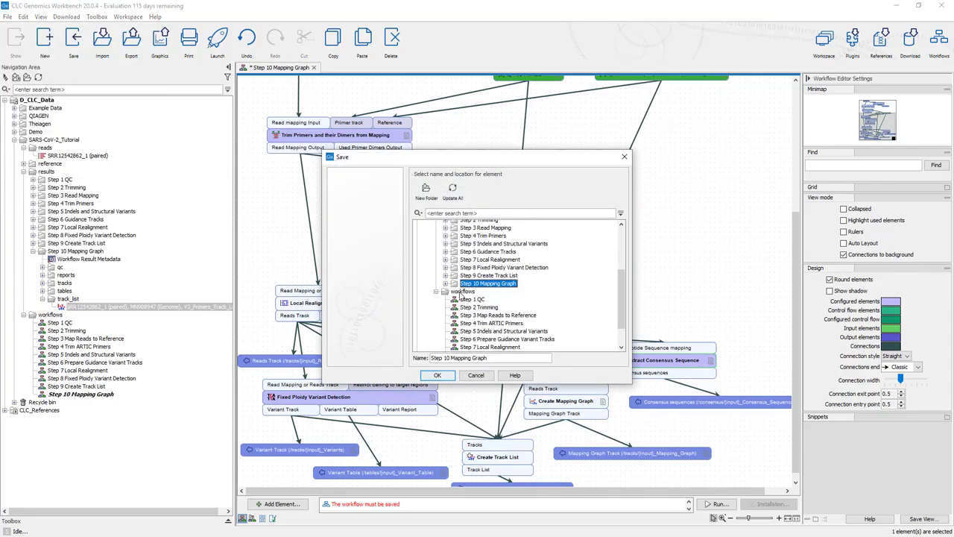
pyautogui.click(462, 292)
# Name the workflow copy Step 11 Consensus Sequence and save it
pyautogui.click(448, 359)
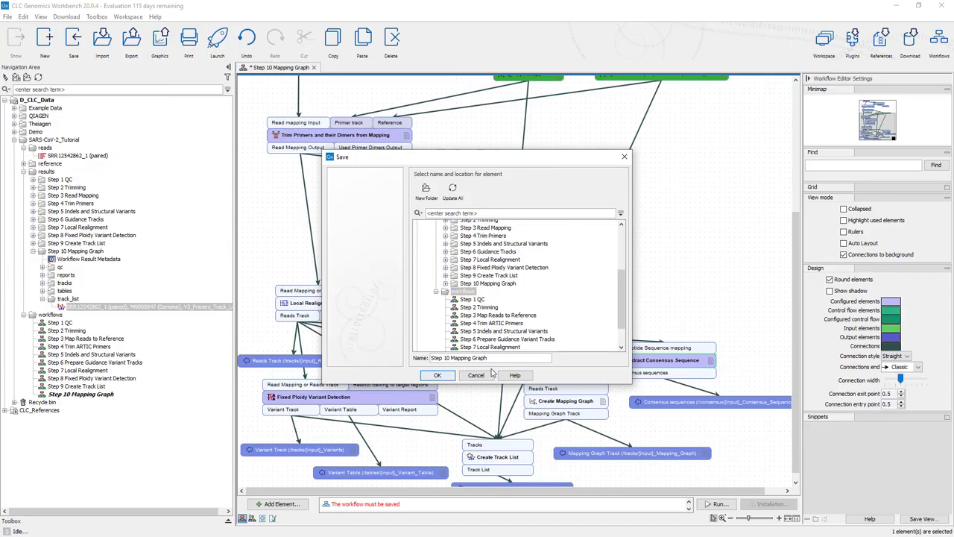
pyautogui.press('BackSpace')
pyautogui.write('1')
pyautogui.press('BackSpace')
pyautogui.press('BackSpace')
pyautogui.press('BackSpace')
pyautogui.press('BackSpace')
pyautogui.press('BackSpace')
pyautogui.press('BackSpace')
pyautogui.press('BackSpace')
pyautogui.press('BackSpace')
pyautogui.press('BackSpace')
pyautogui.press('BackSpace')
pyautogui.press('BackSpace')
pyautogui.press('BackSpace')
pyautogui.write('Consensus Sequence')
pyautogui.click(447, 375)
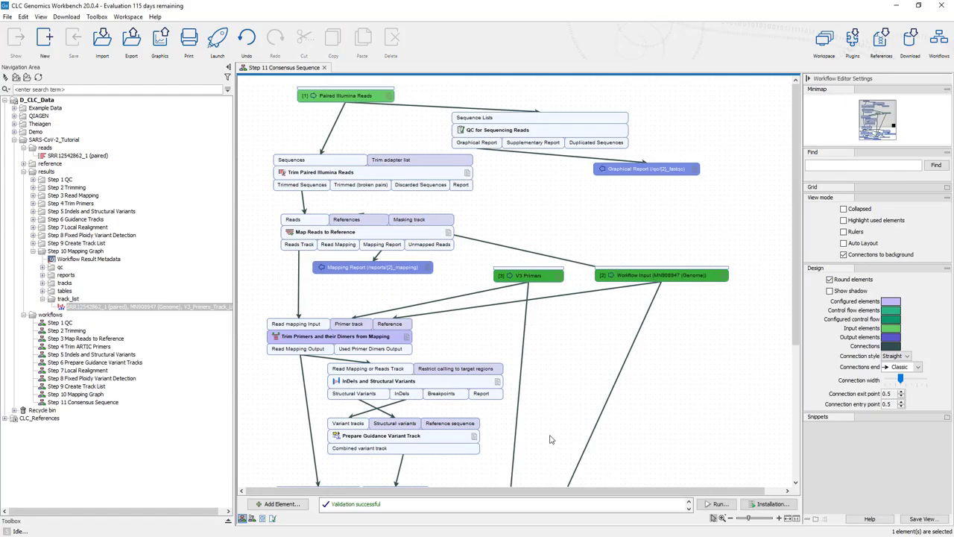
# Shift the Consensus sequences output element slightly so it fits in the canvas, and save the workflow
pyautogui.scroll(-5, 546, 341)
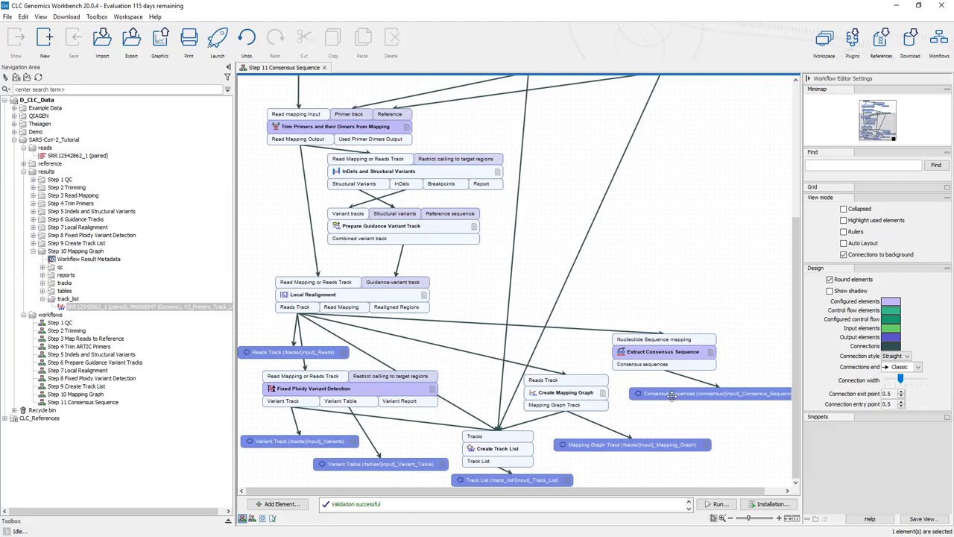
pyautogui.moveTo(671, 396); pyautogui.dragTo(658, 401)
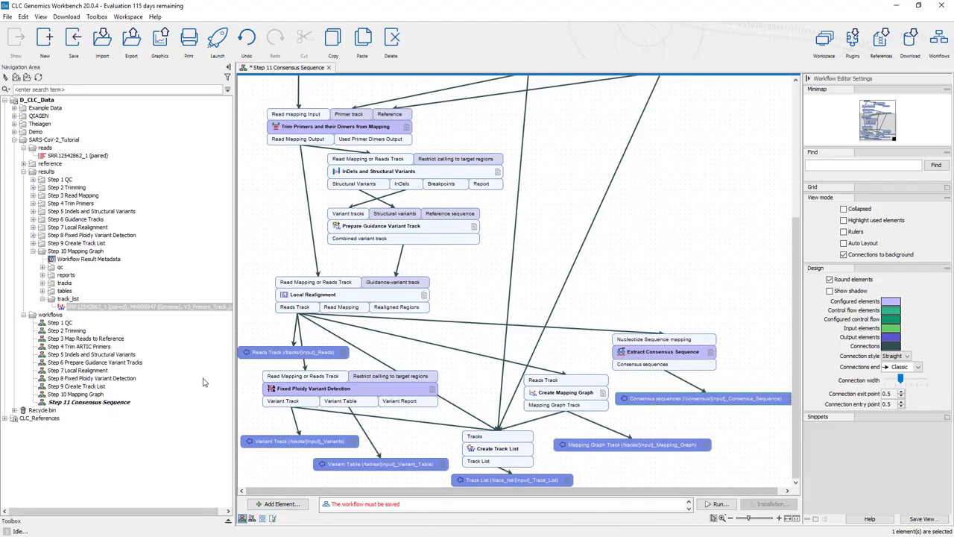
pyautogui.hotkey('ctrl', 's')
# Run the workflow on the SRR12542862_1 (paired) reads, keeping the preset MN908947 (Genome) reference and V3 primers inputs
pyautogui.click(717, 503)
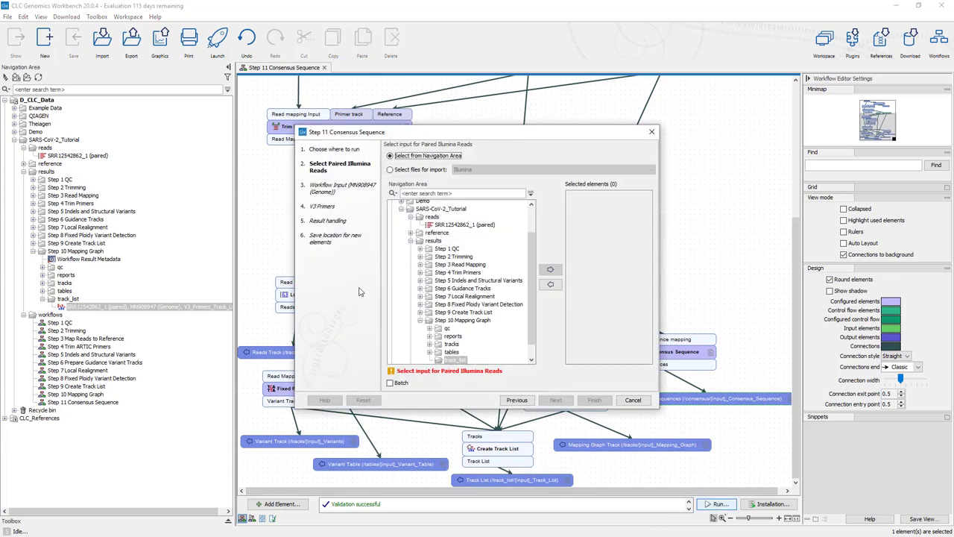
pyautogui.click(464, 224)
pyautogui.click(550, 269)
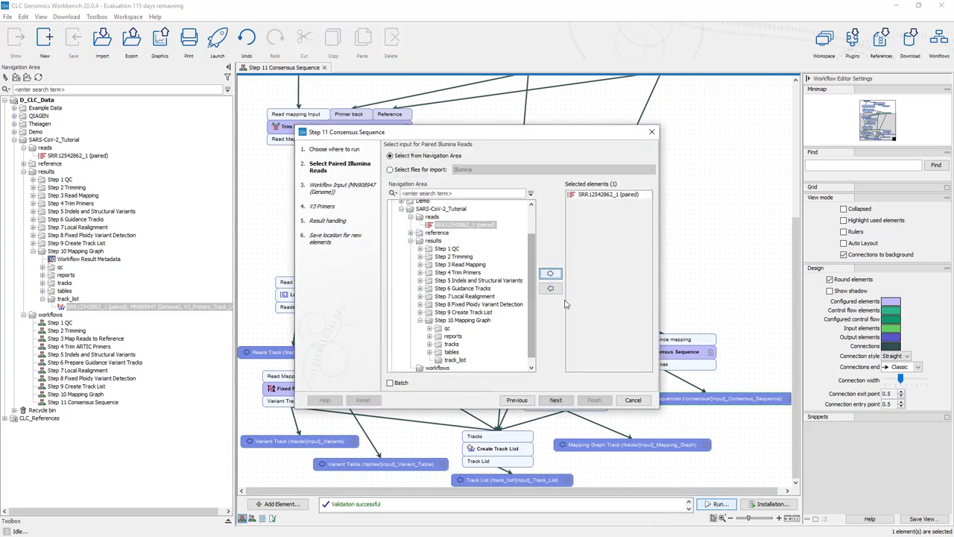
pyautogui.click(555, 401)
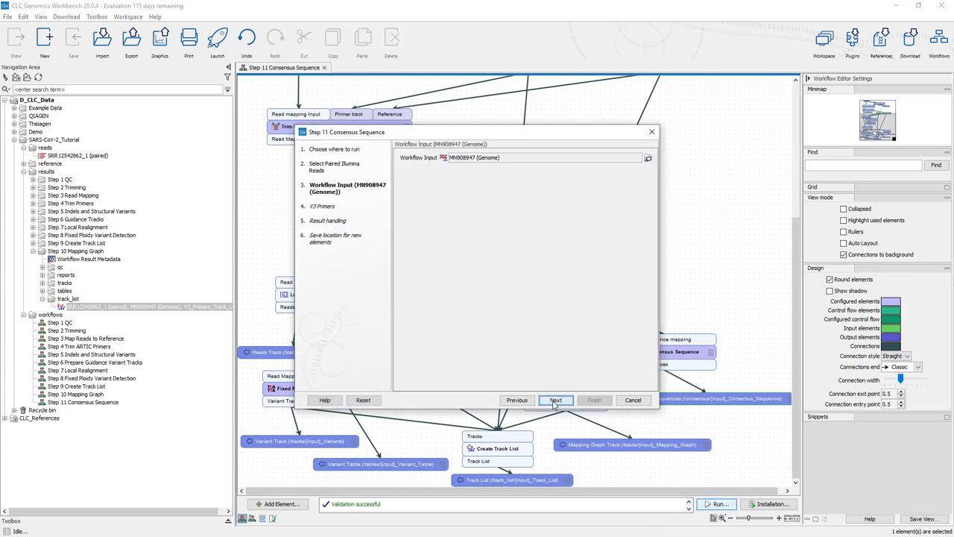
pyautogui.click(555, 401)
pyautogui.click(556, 400)
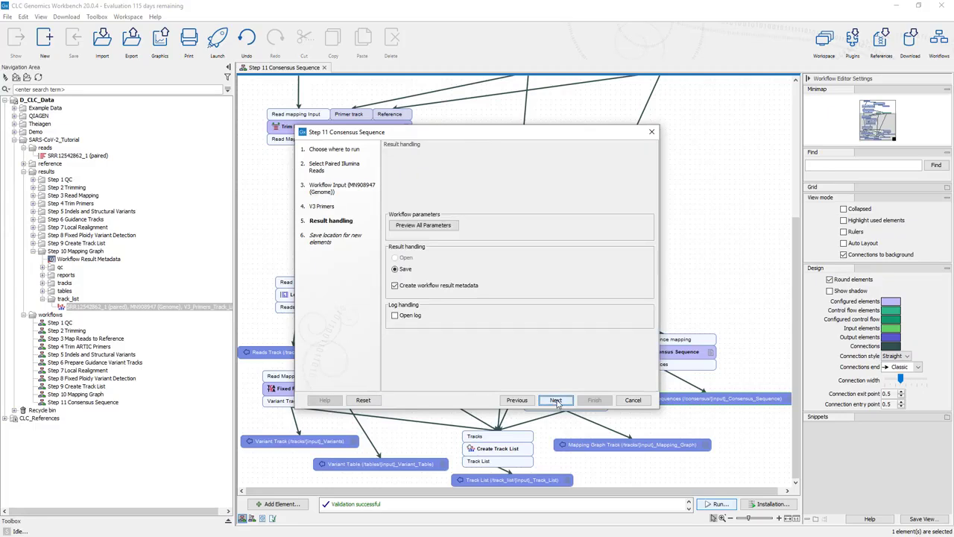
# Create a folder named Step 11 Consensus Sequence inside results as the save location, and start the workflow run
pyautogui.click(556, 401)
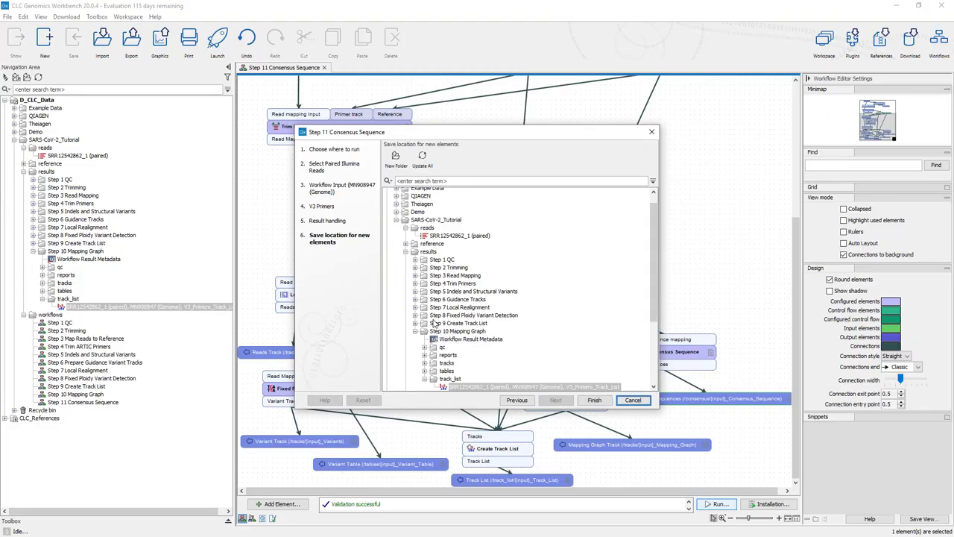
pyautogui.click(416, 331)
pyautogui.click(429, 251)
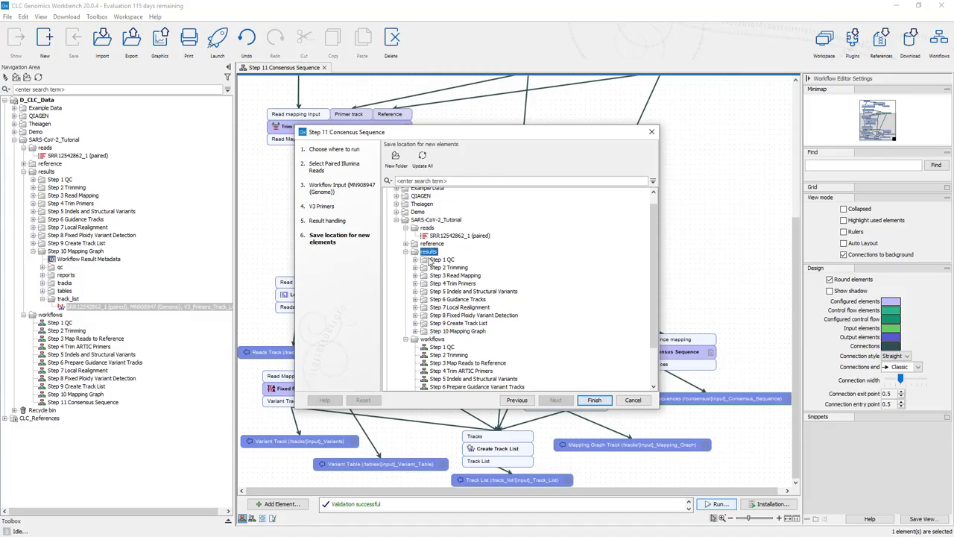
pyautogui.click(399, 162)
pyautogui.write('St')
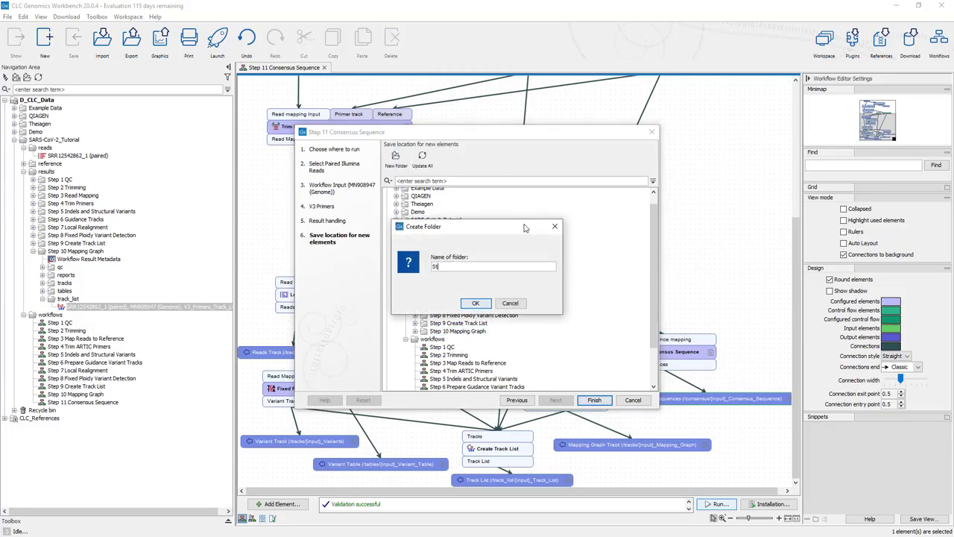
pyautogui.write('ep 11 Consensus Sequence')
pyautogui.click(475, 303)
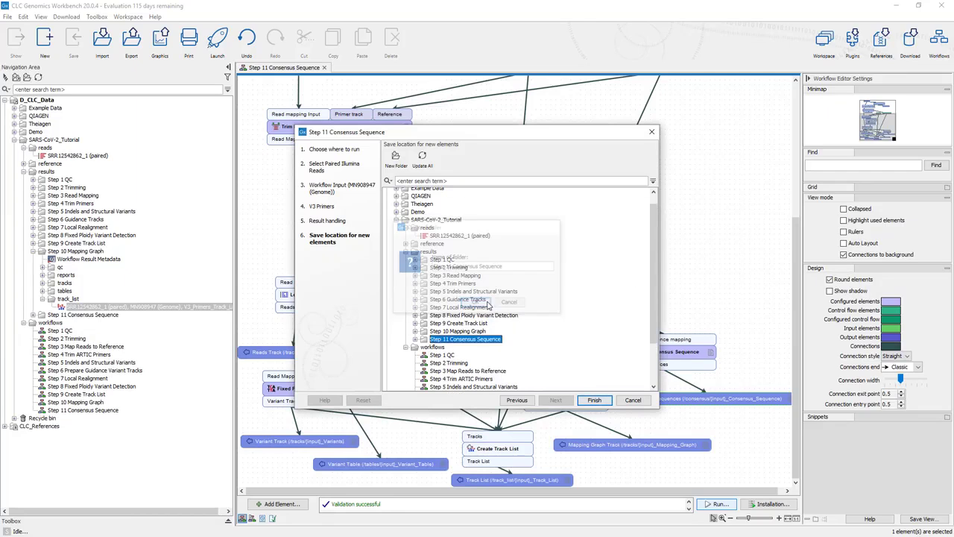
pyautogui.click(585, 403)
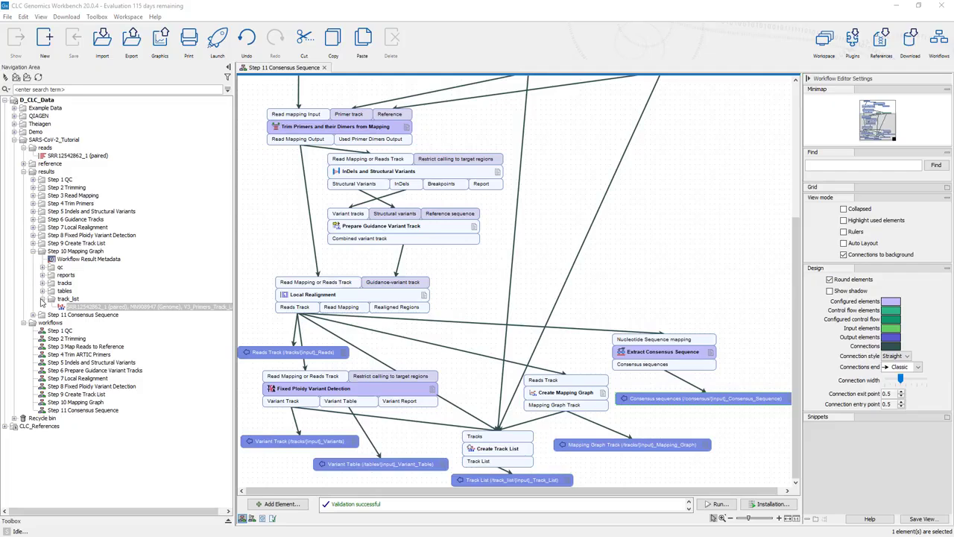
# Collapse the Step 10 Mapping Graph results and open SRR12542862_1 (paired)_Consensus_Sequence from the Step 11 results' consensus folder
pyautogui.click(43, 299)
pyautogui.click(32, 251)
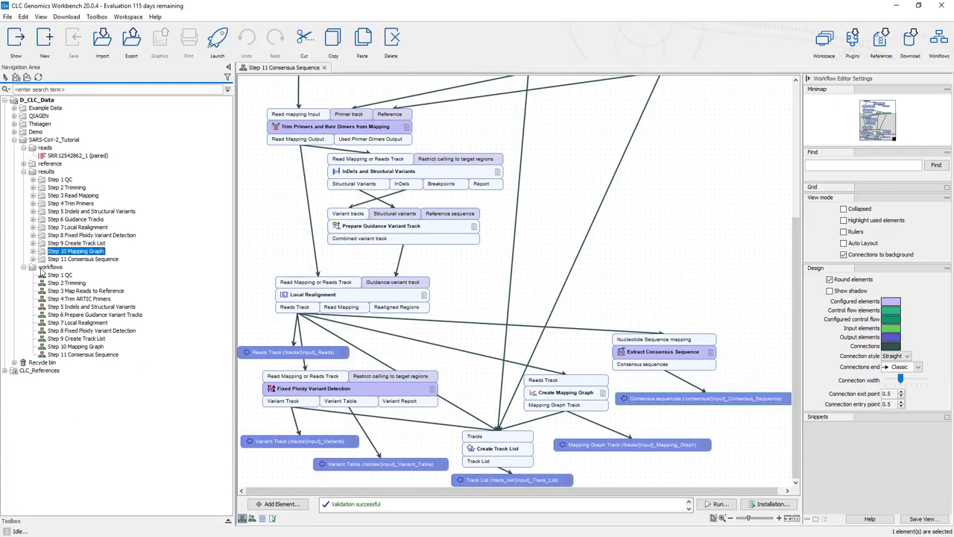
pyautogui.click(33, 258)
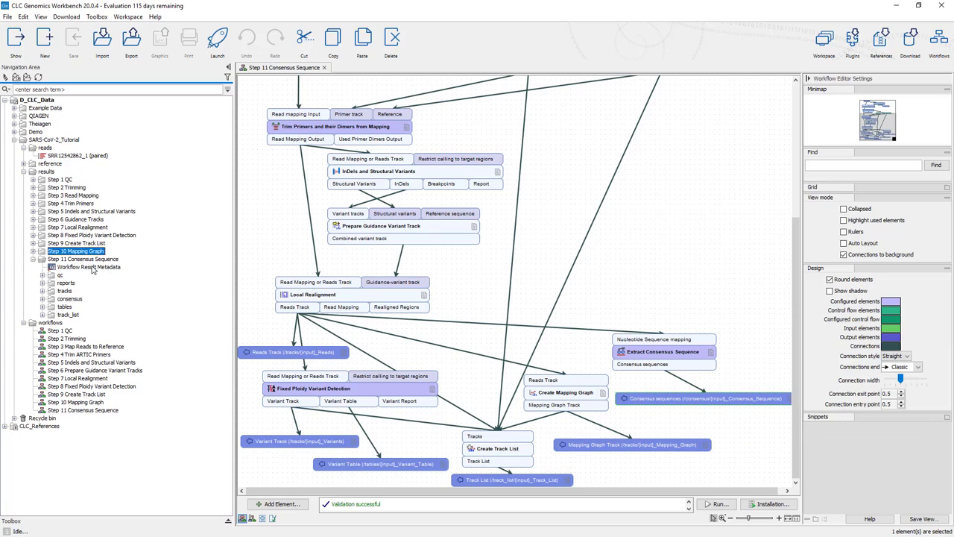
pyautogui.click(42, 298)
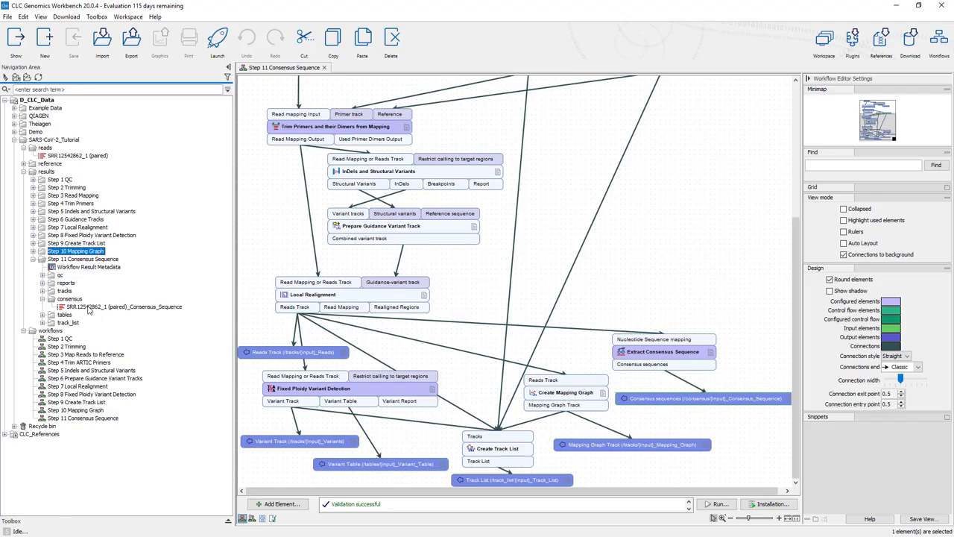
pyautogui.doubleClick(88, 307)
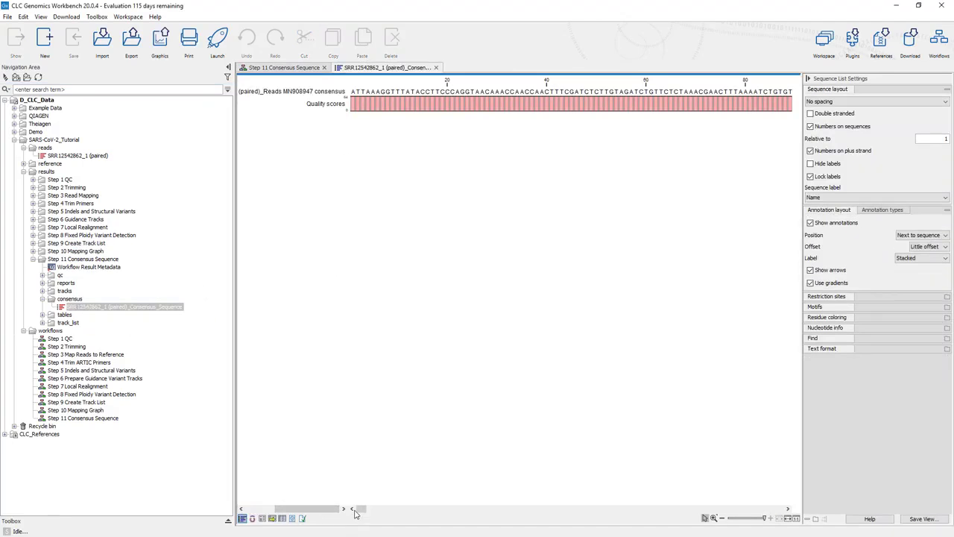
# Examine the bases and quality scores along the consensus sequence, then close it and collapse the consensus folder
pyautogui.moveTo(360, 509); pyautogui.dragTo(343, 532)
pyautogui.click(436, 68)
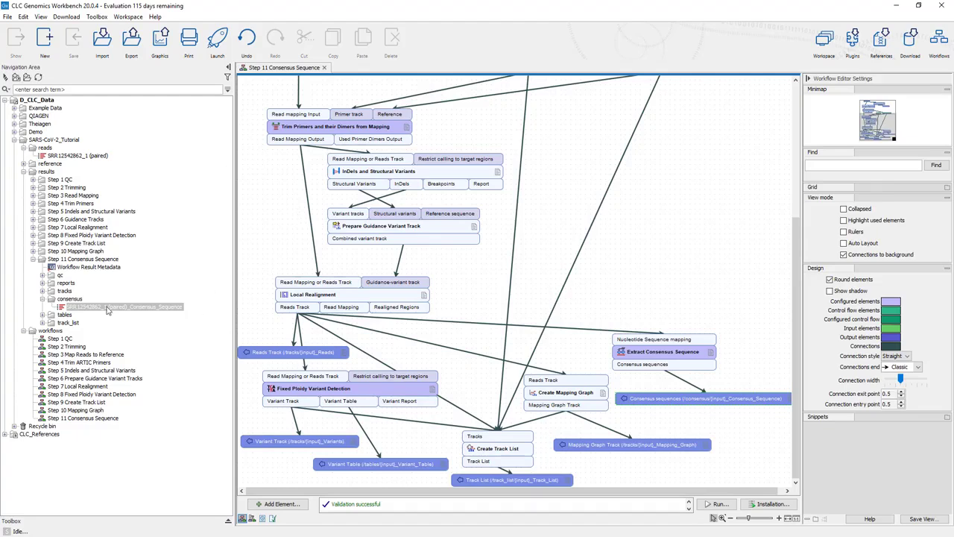
pyautogui.click(42, 299)
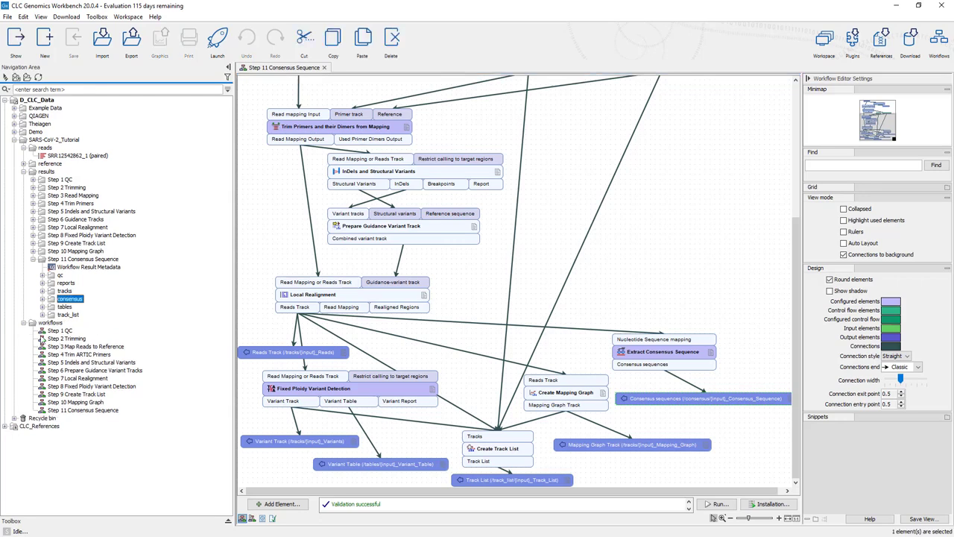